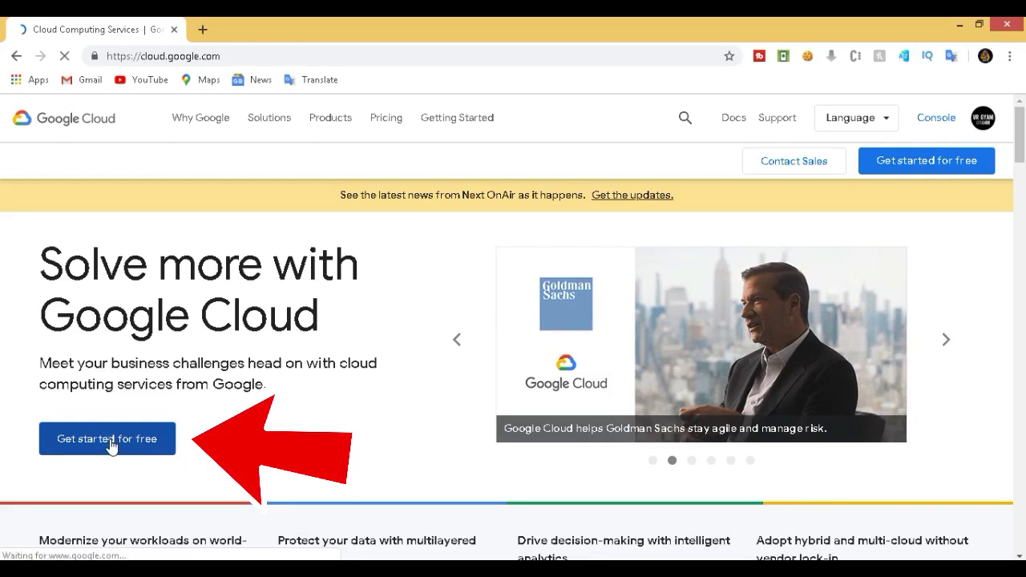
Step: Start the Google Cloud free trial sign-up and review its credit, trial period and auto-charge terms
click(112, 446)
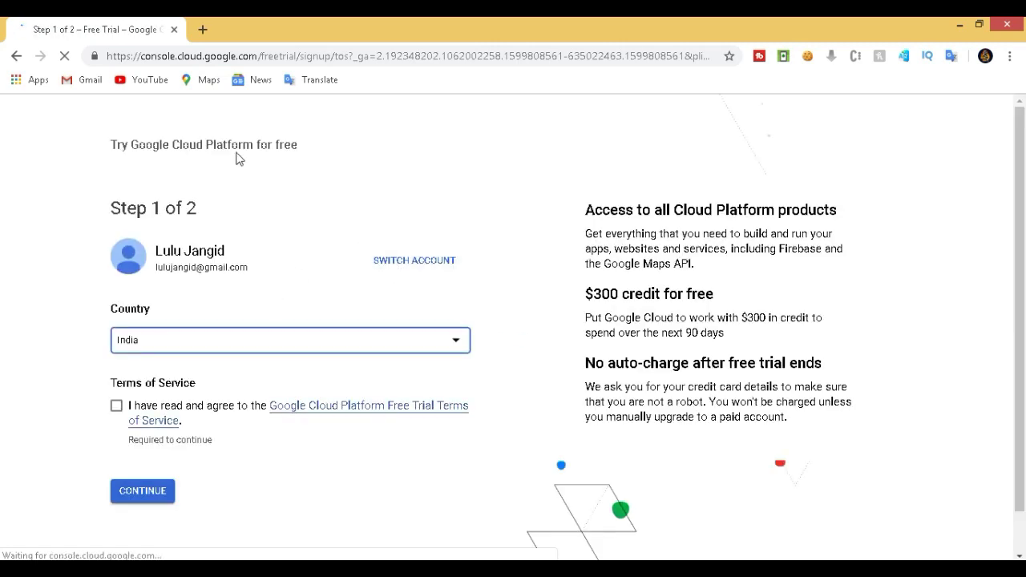
drag(590, 209, 837, 210)
drag(586, 293, 714, 294)
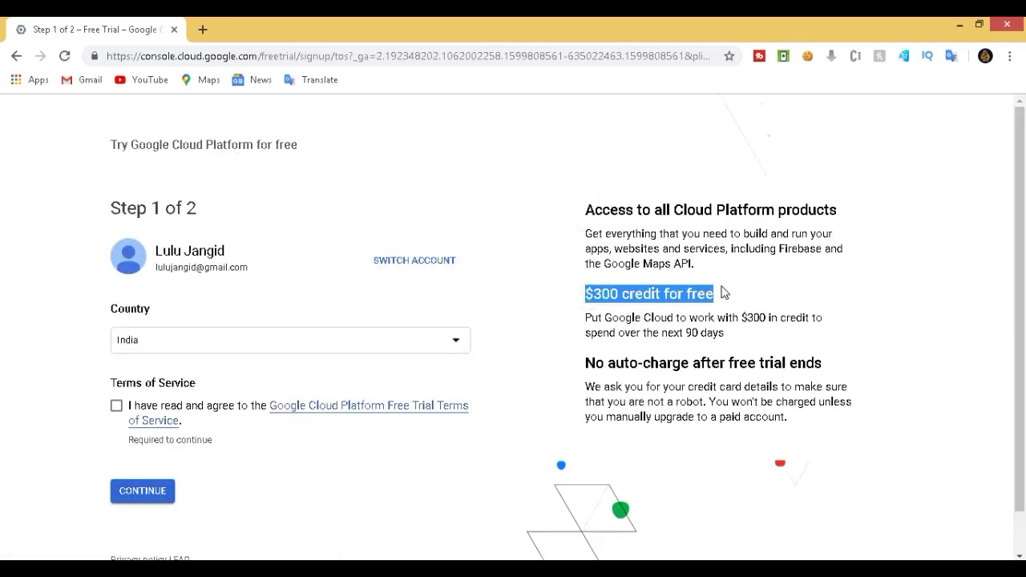
drag(686, 332, 723, 333)
click(631, 338)
drag(589, 363, 843, 340)
click(680, 335)
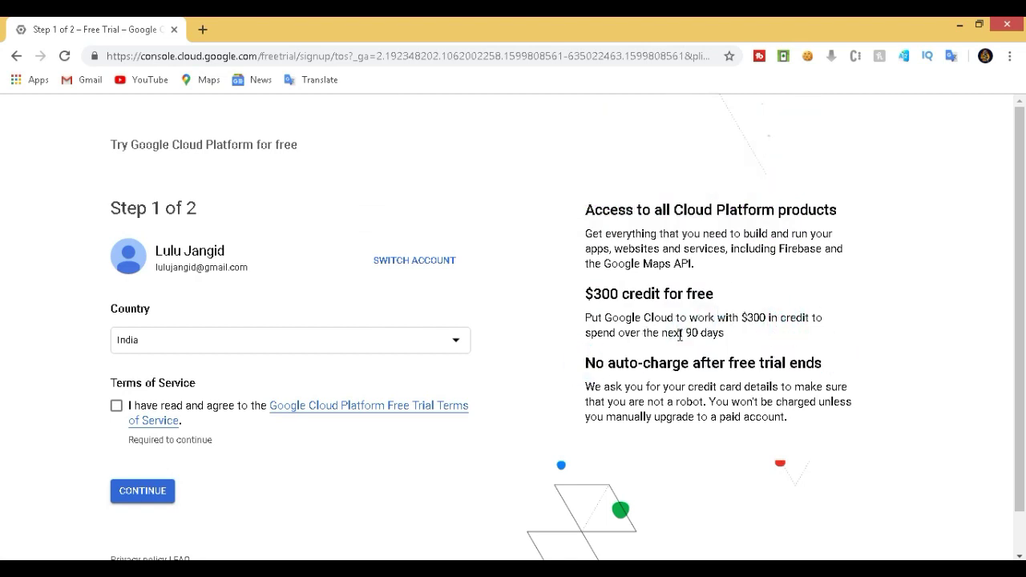
Step: Set the sign-up country to India, agree to the free trial terms of service and continue to the payments profile form
click(169, 342)
click(144, 425)
click(117, 406)
click(145, 491)
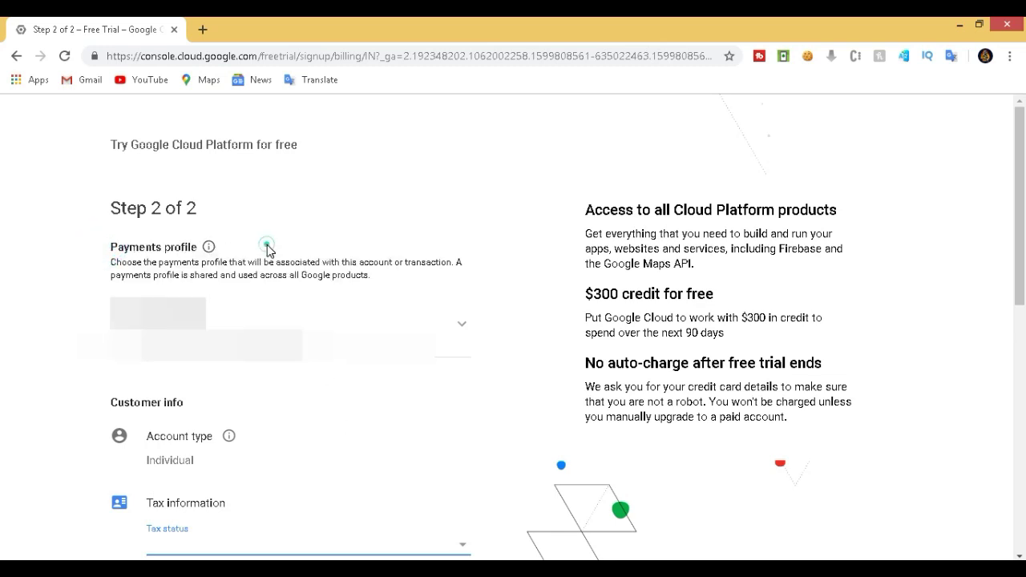
scroll(265, 245, down, 1)
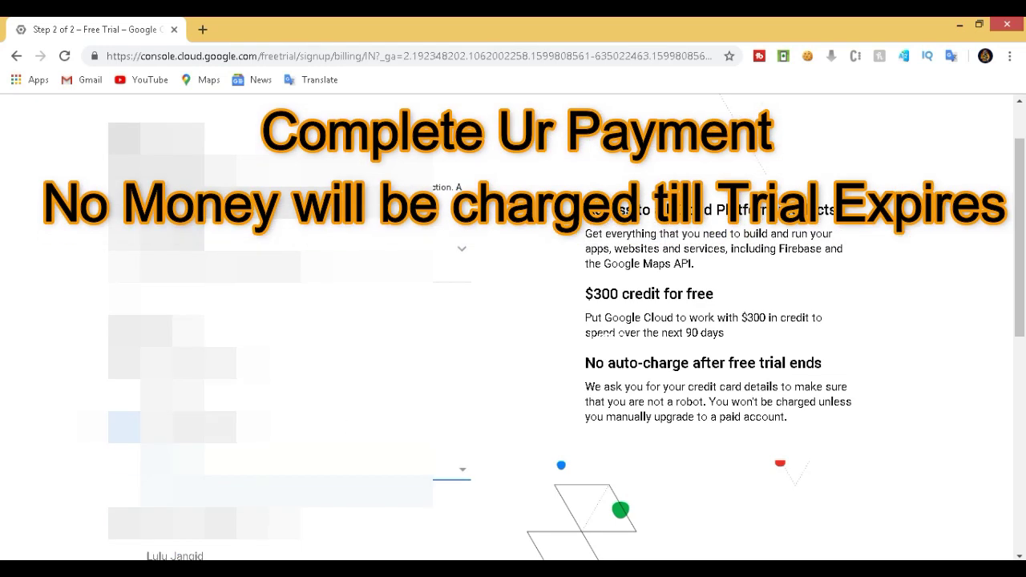
scroll(289, 321, down, 4)
scroll(270, 321, down, 2)
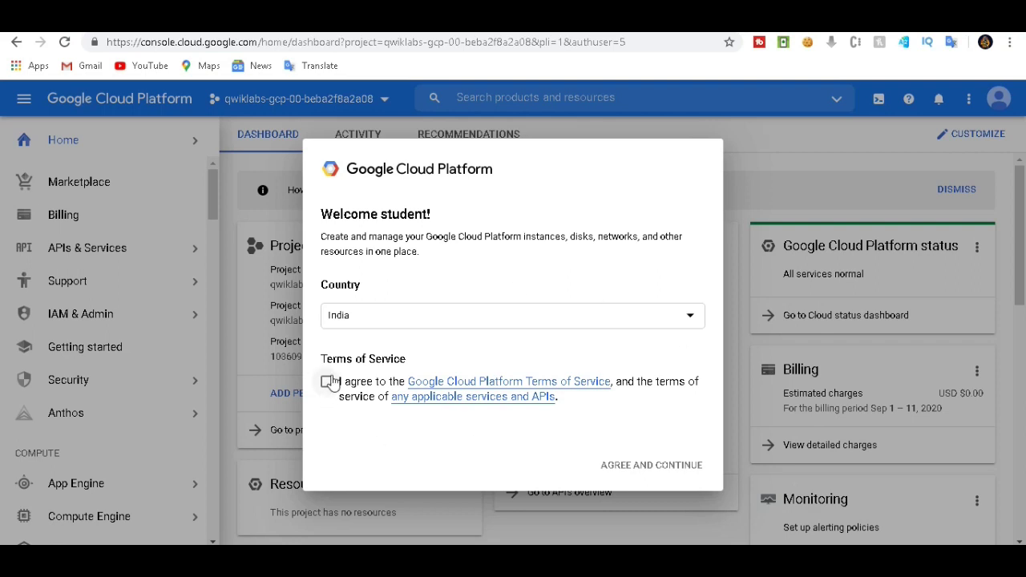
Step: Choose India as the country in the student welcome dialog and accept the Google Cloud Platform Terms of Service
click(380, 318)
click(396, 405)
click(326, 382)
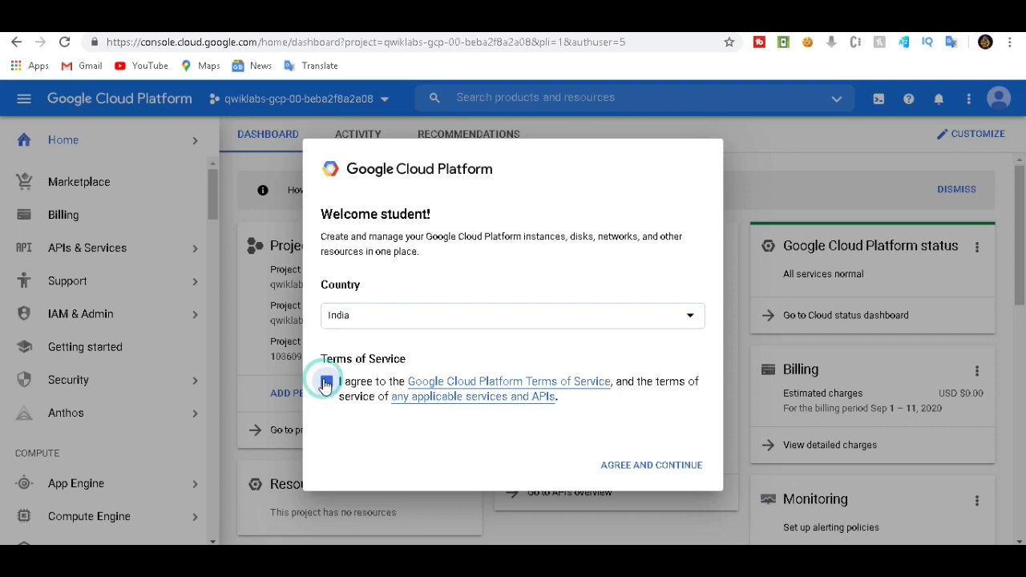
click(644, 468)
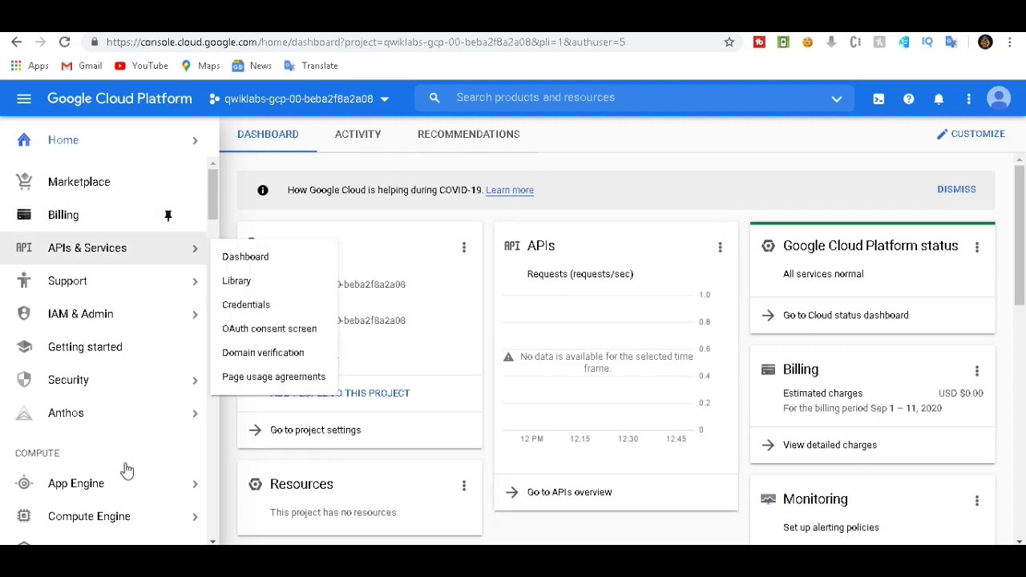
Step: Open the Compute Engine VM instances page and start creating a new instance
mouse_move(168, 518)
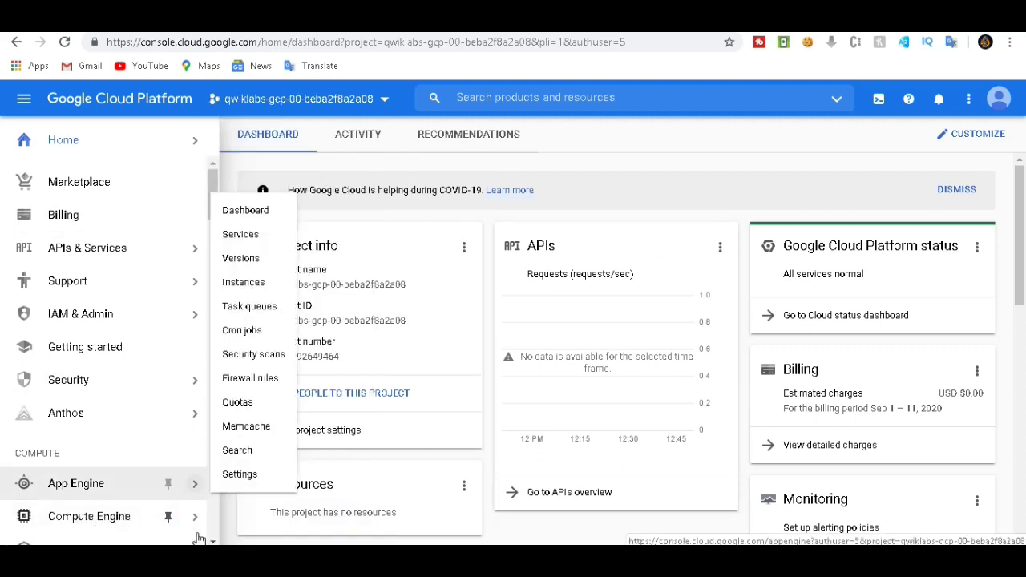
mouse_move(198, 515)
click(251, 125)
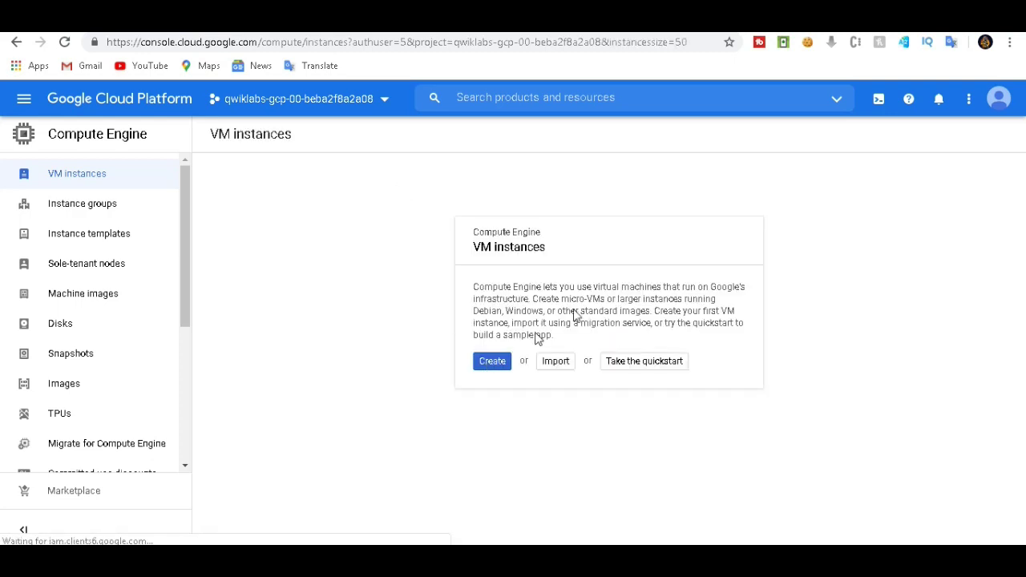
click(492, 362)
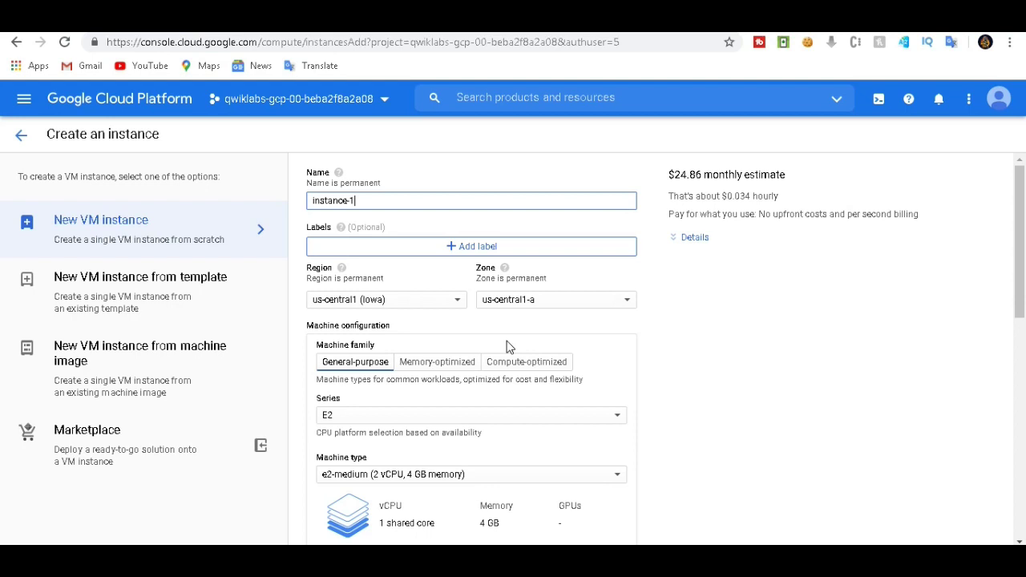
Step: Set the general-purpose machine series to N1 and the machine type to Custom
click(392, 417)
click(403, 383)
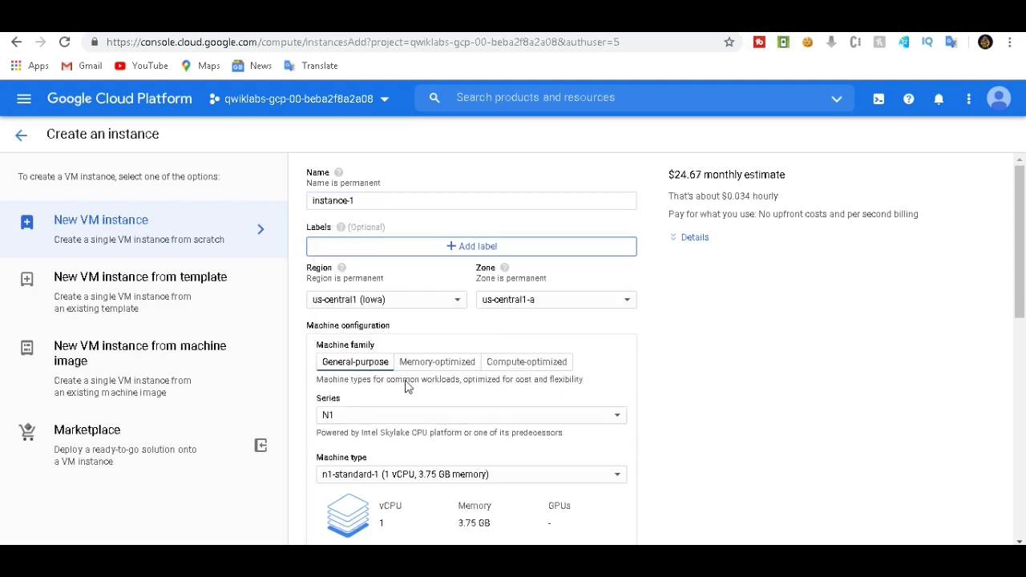
scroll(919, 348, down, 1)
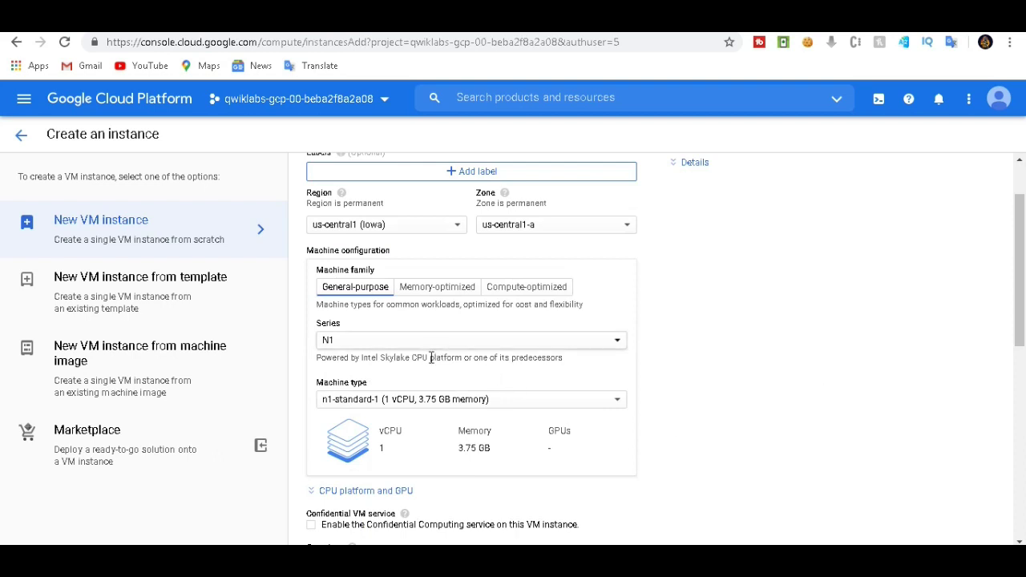
click(419, 401)
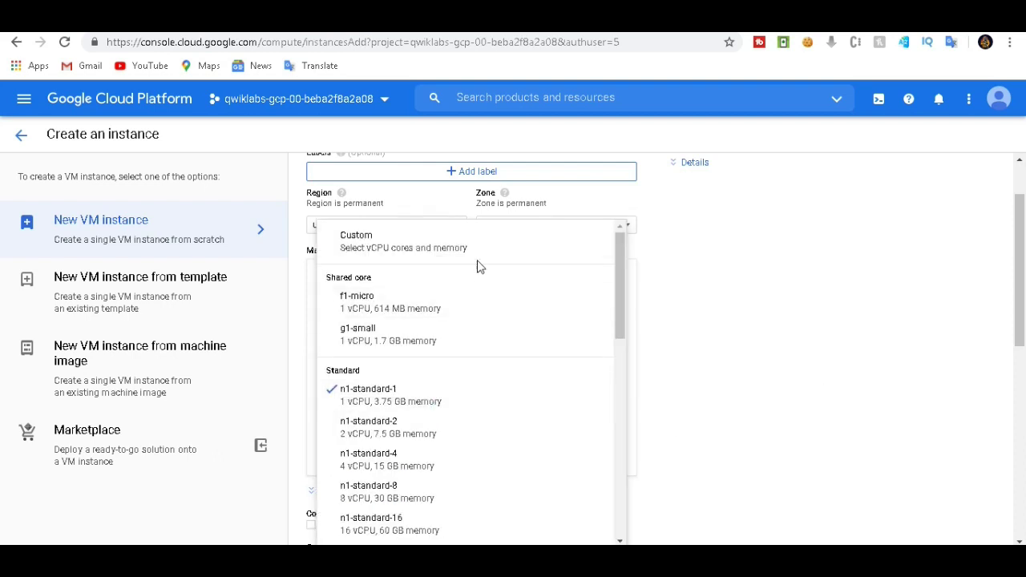
click(464, 233)
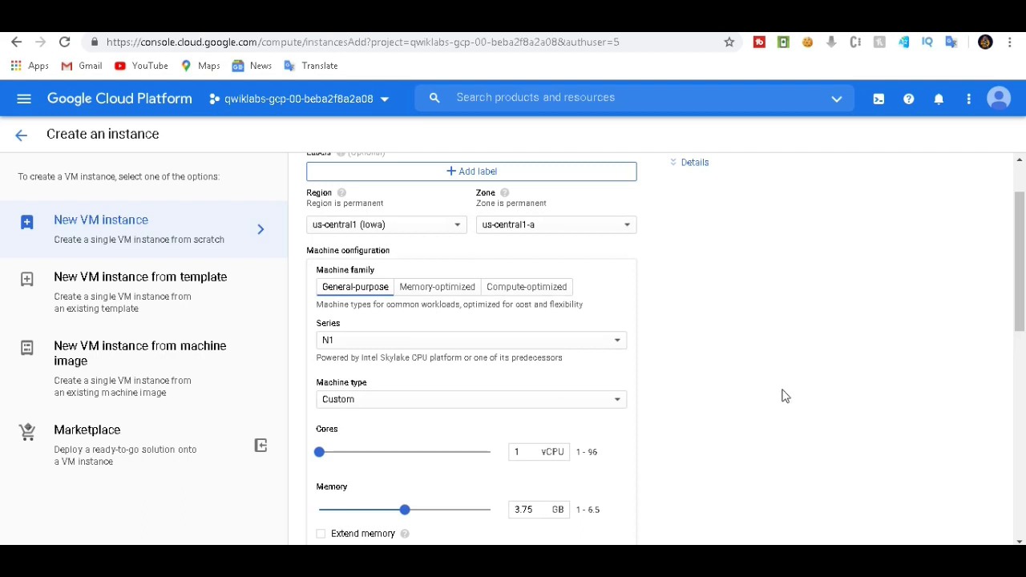
Step: Set the custom machine's cores to 2 vCPU and its memory to 8 GB
scroll(790, 402, down, 1)
drag(320, 382, 328, 383)
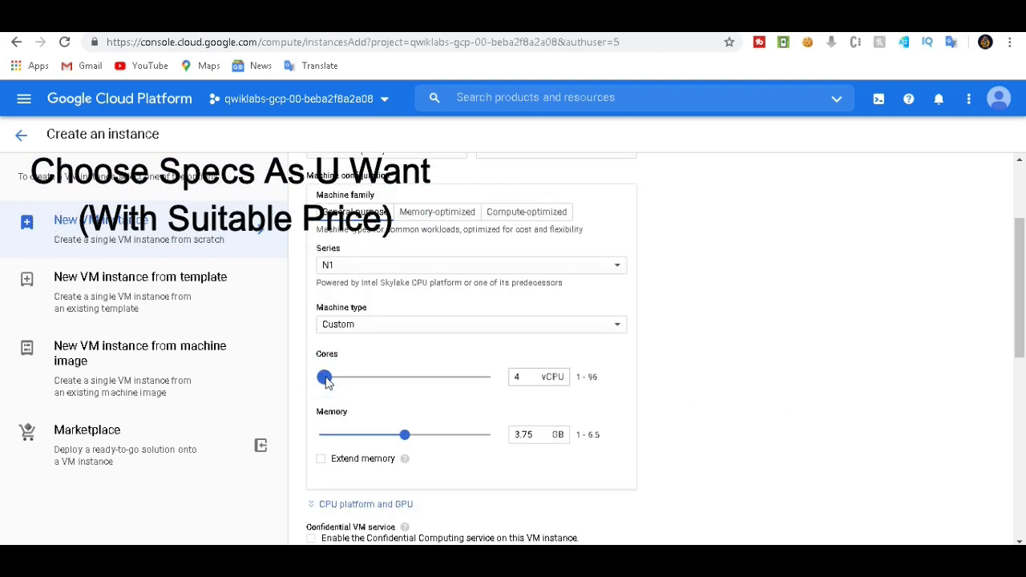
click(325, 378)
drag(323, 382, 319, 385)
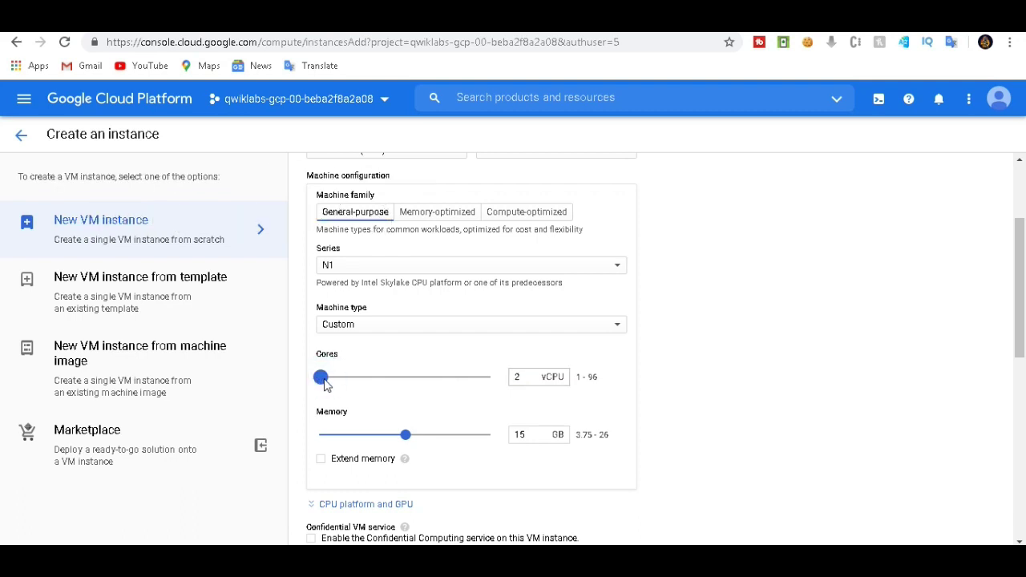
drag(406, 441, 404, 443)
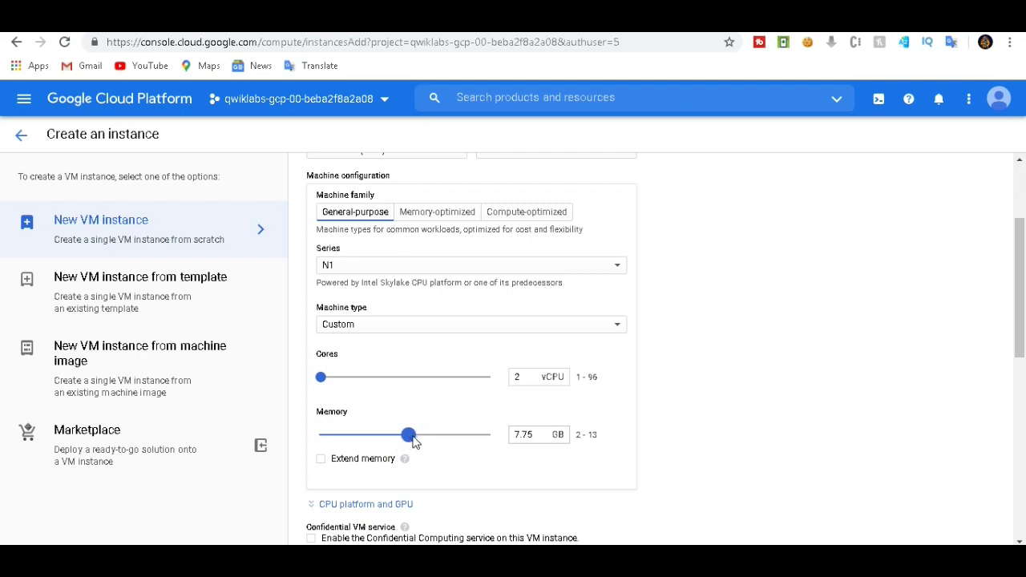
drag(415, 440, 416, 440)
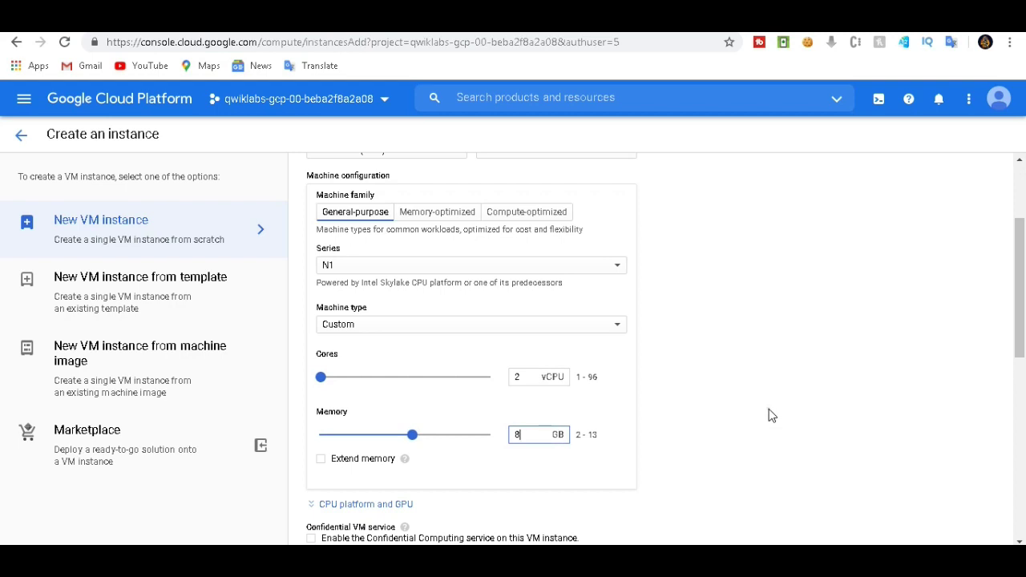
Step: Change the boot disk to a Windows Server public image with a size of 100 GB
scroll(751, 408, down, 2)
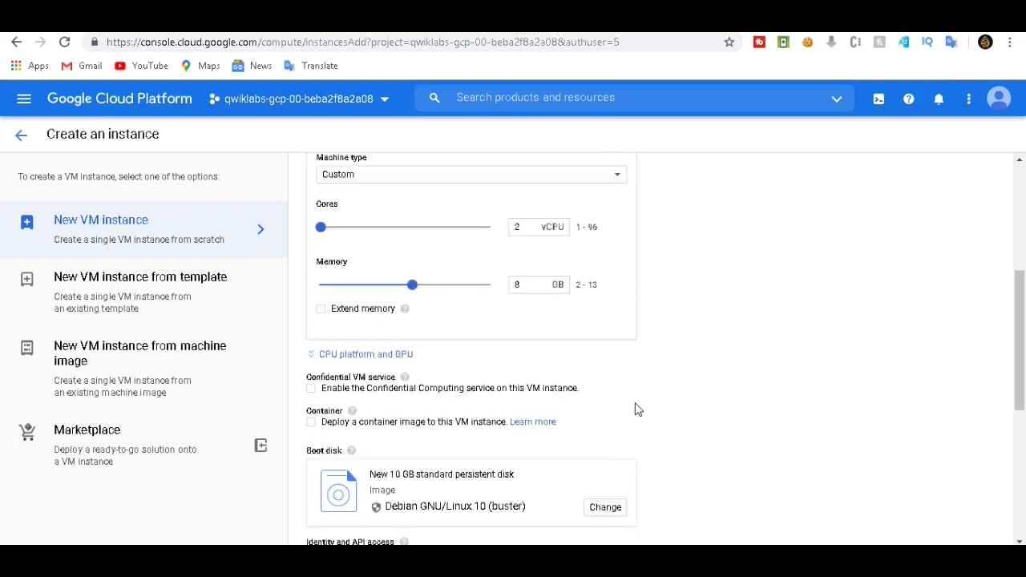
scroll(637, 410, down, 1)
scroll(569, 419, down, 1)
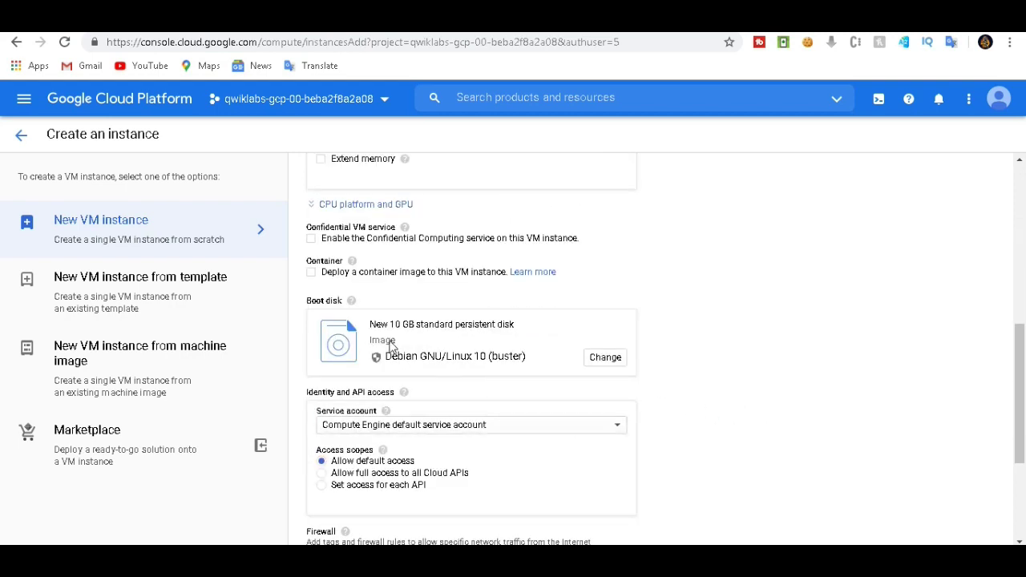
click(601, 359)
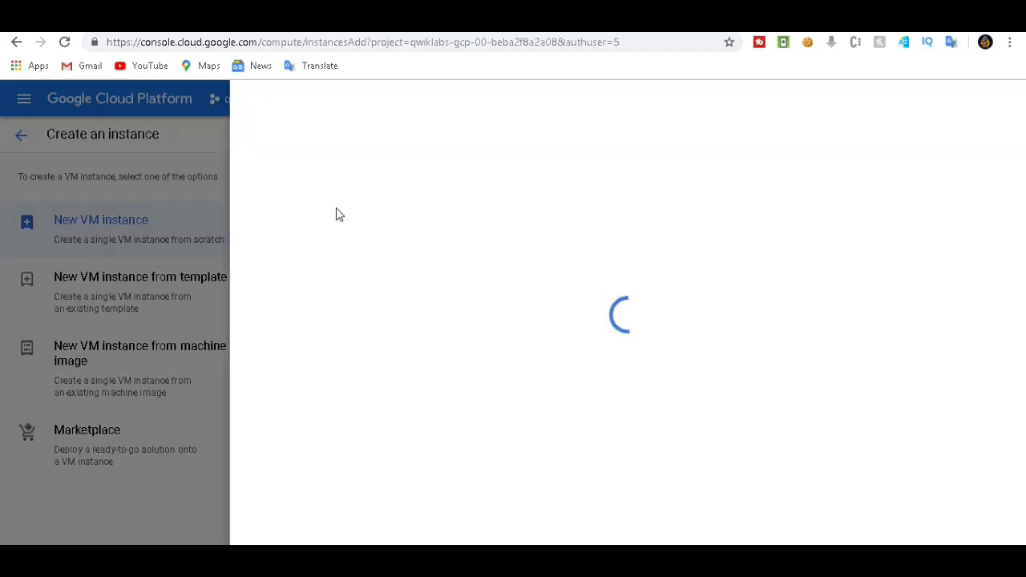
click(315, 192)
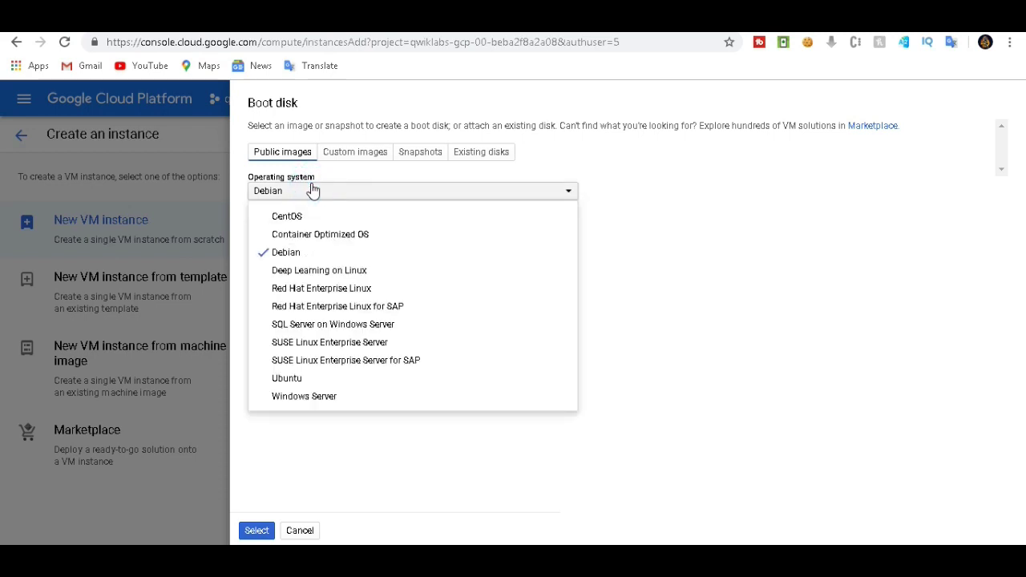
click(331, 397)
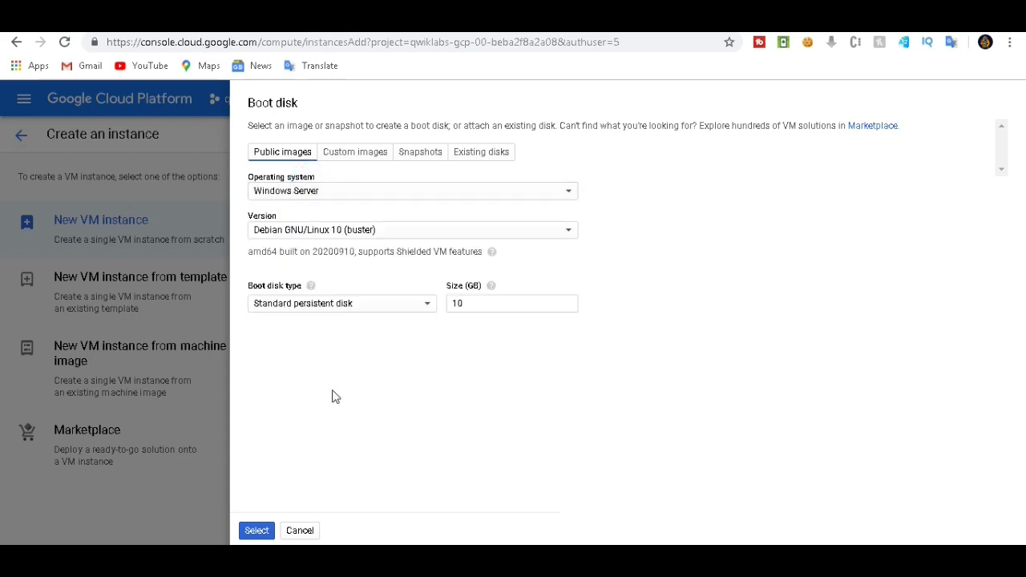
double_click(470, 303)
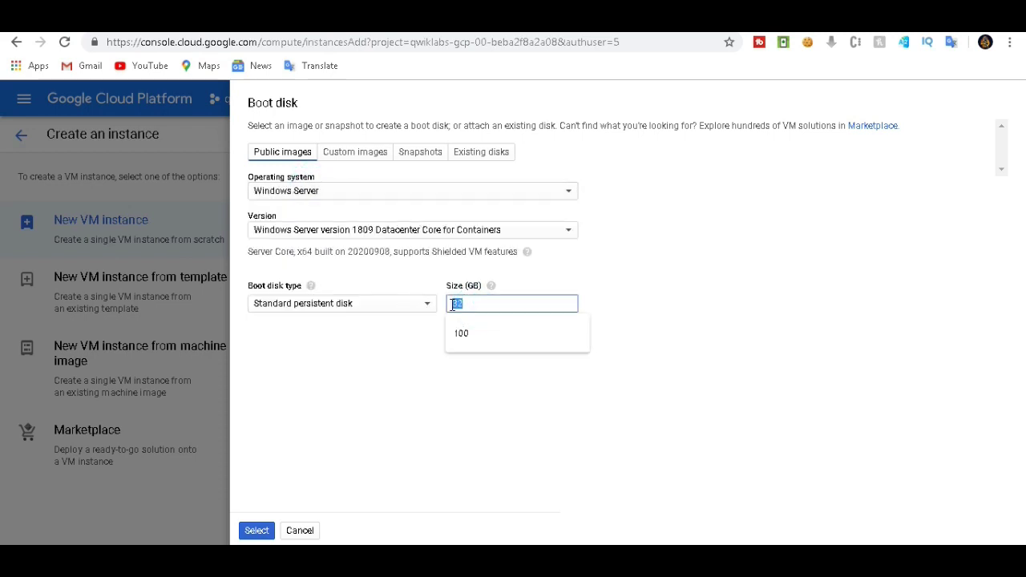
text(32)
click(474, 346)
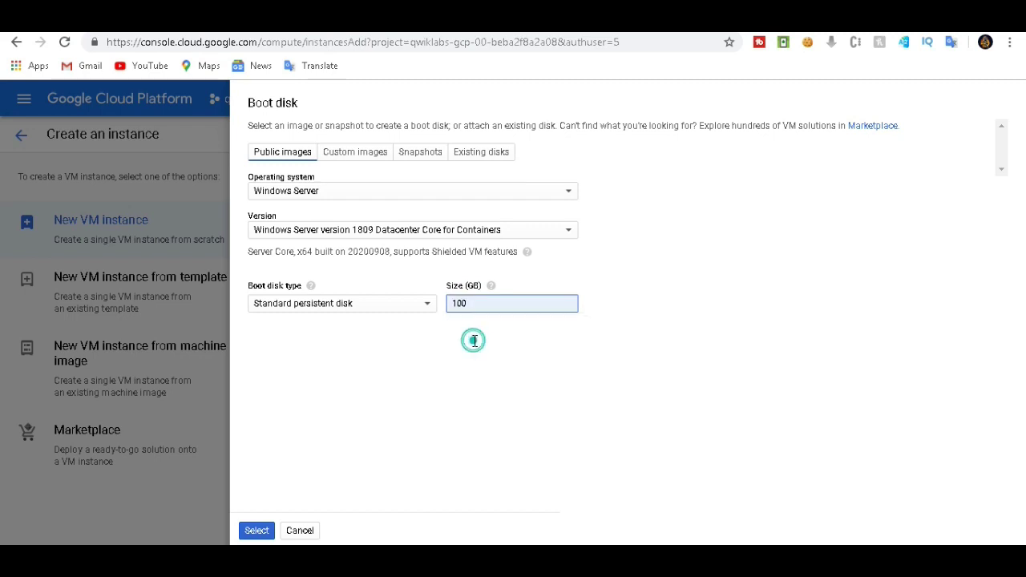
click(266, 534)
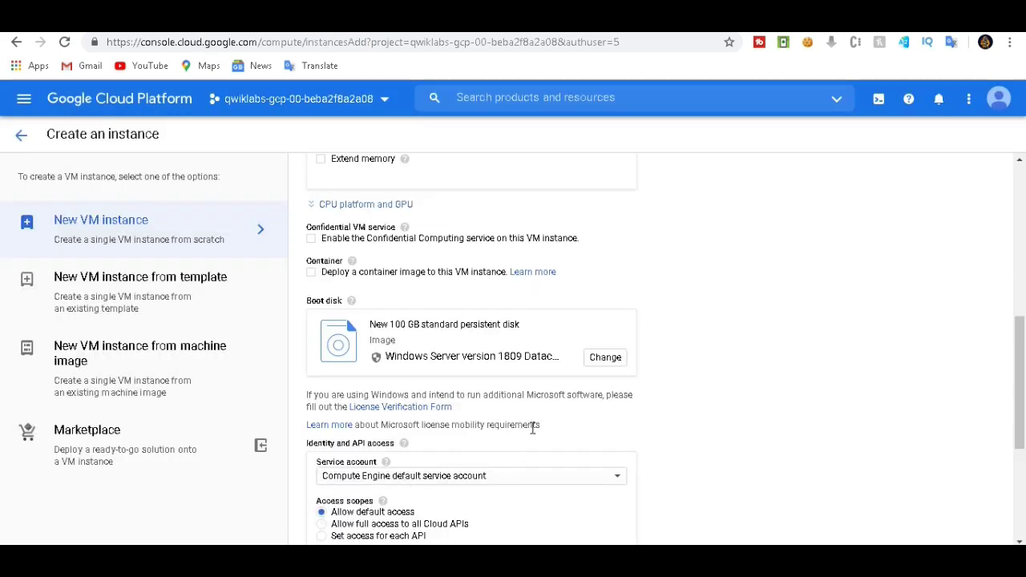
Step: Allow both HTTP and HTTPS traffic in the instance's firewall settings
scroll(533, 429, down, 2)
click(312, 458)
click(311, 470)
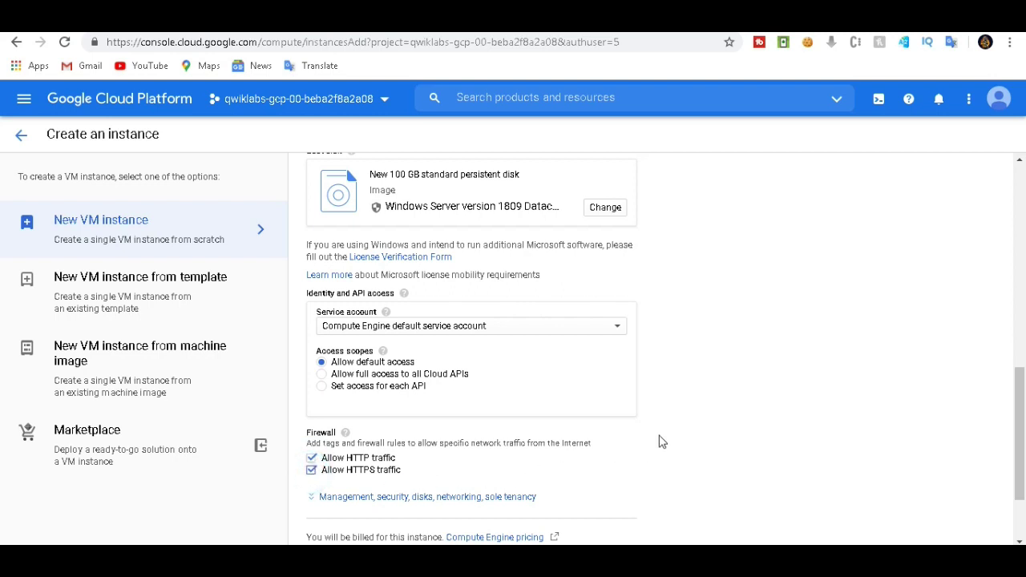
Step: Check the instance's monthly and hourly cost estimates and search the web for $0.261 in Indian rupees
scroll(721, 415, up, 10)
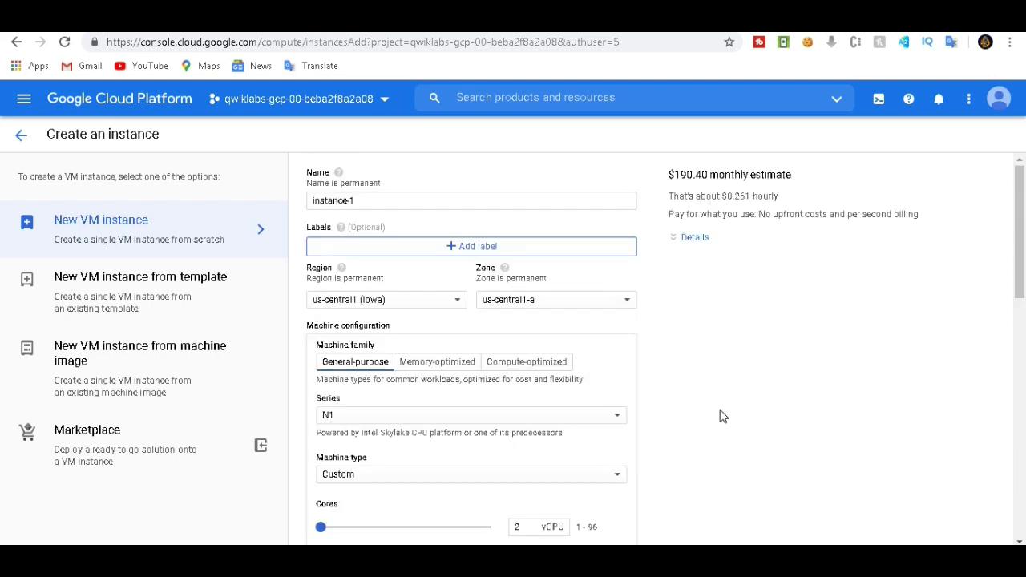
drag(728, 196, 748, 195)
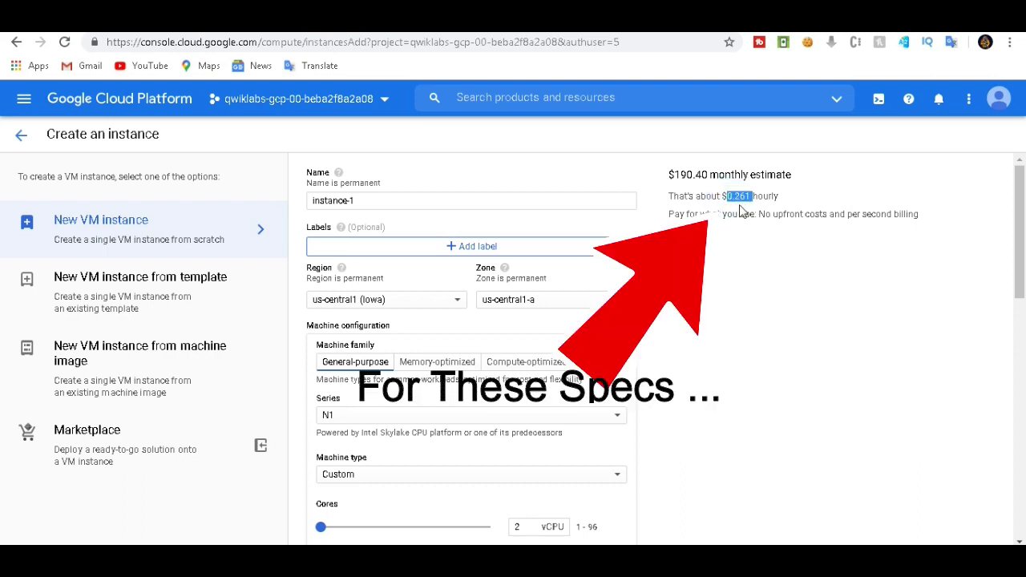
drag(678, 175, 729, 199)
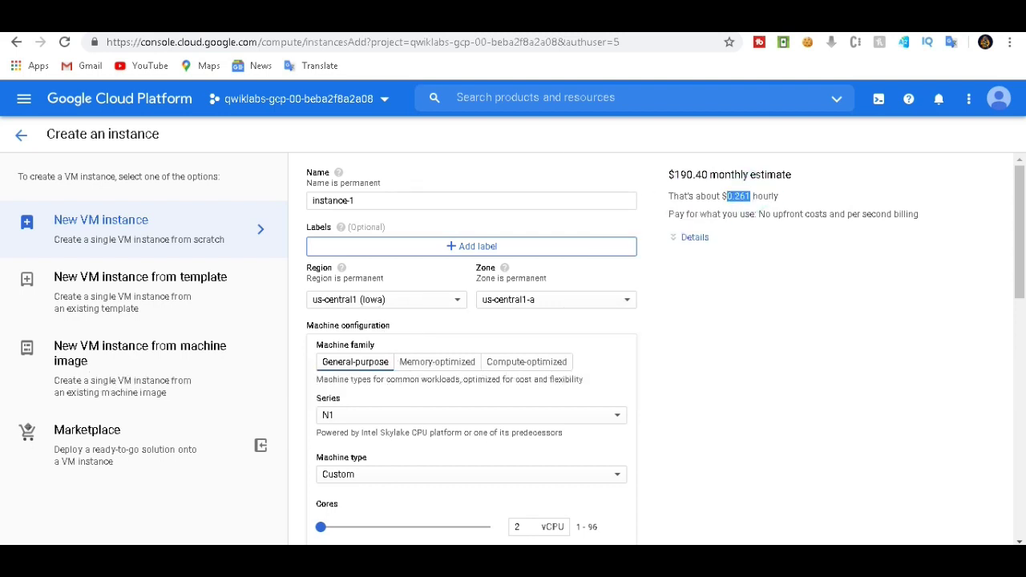
click(384, 20)
text($0.261 in indian rupee)
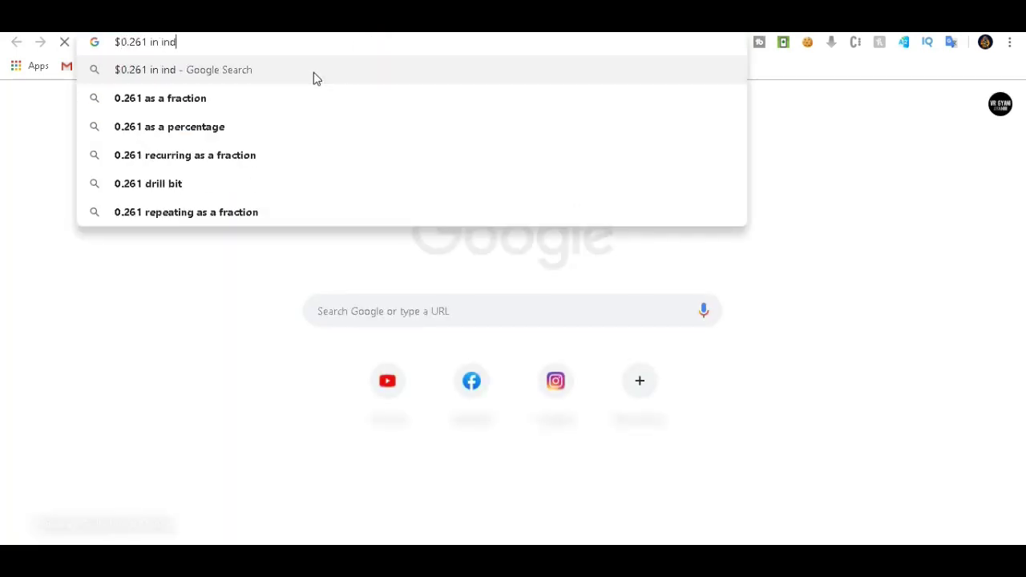
key(Return)
double_click(182, 258)
key(ctrl+w)
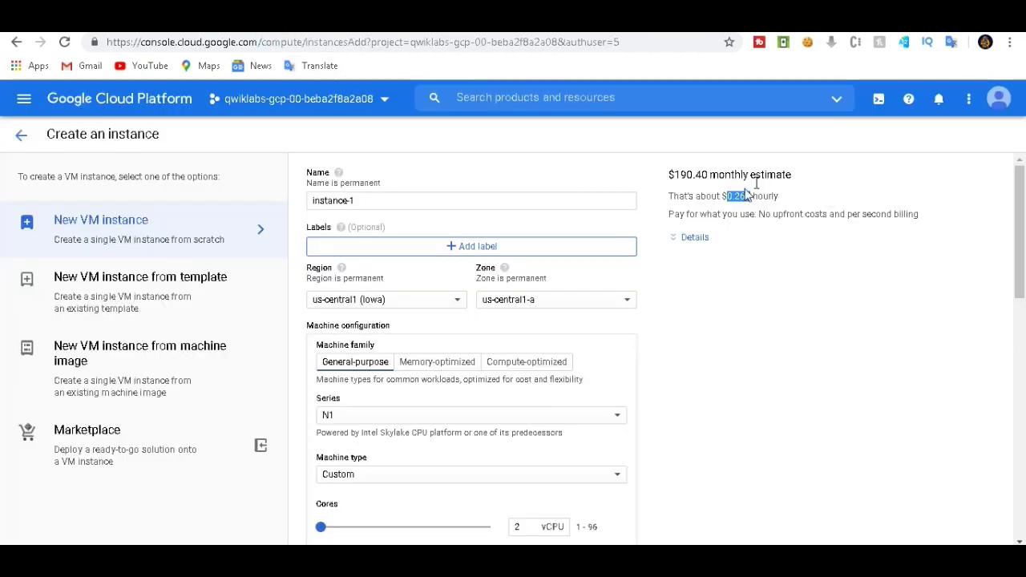
Step: Create the configured VM instance, dismiss the tutorial beside the instance list and check the creation notifications
scroll(714, 285, down, 6)
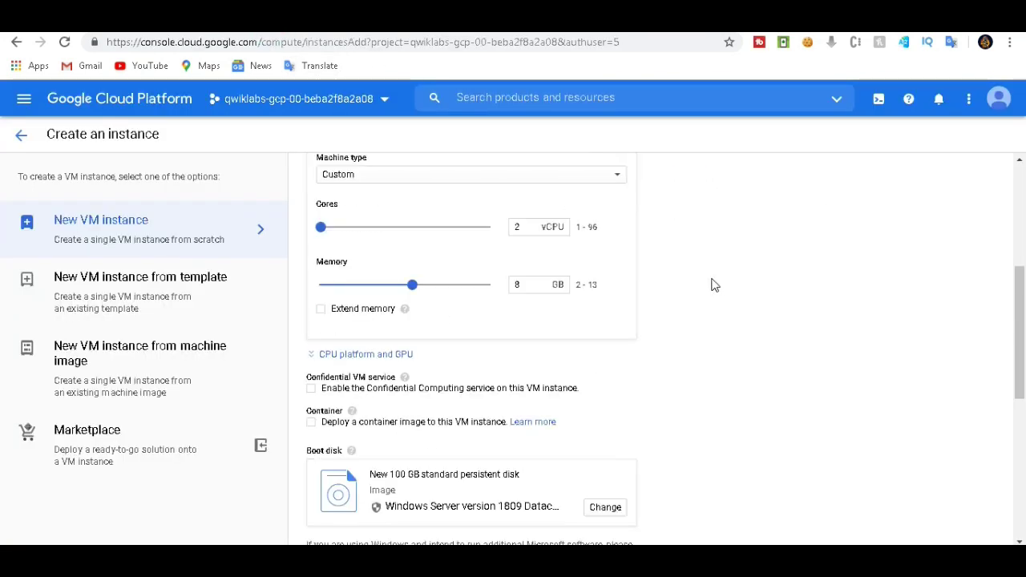
scroll(708, 289, down, 3)
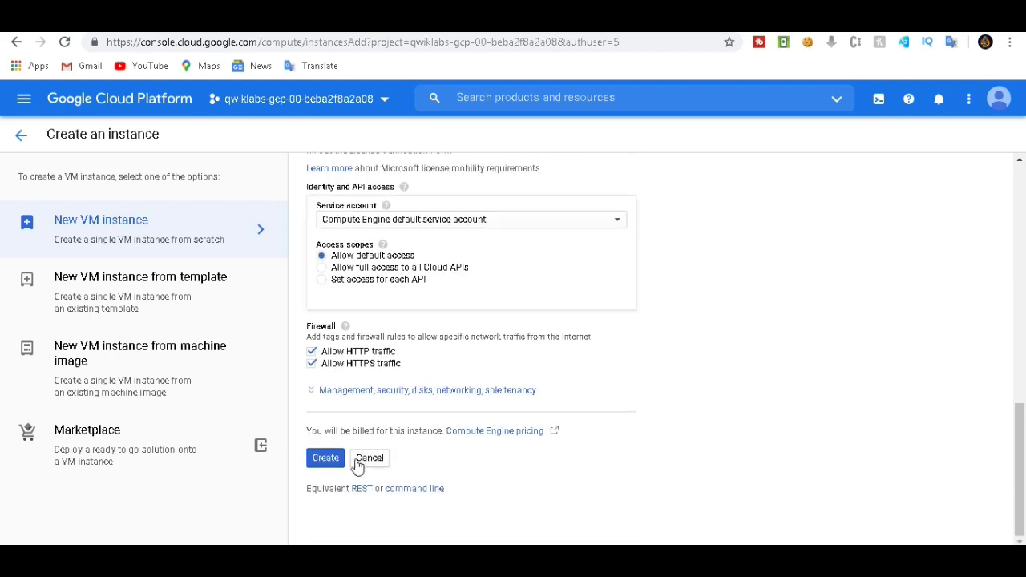
click(325, 458)
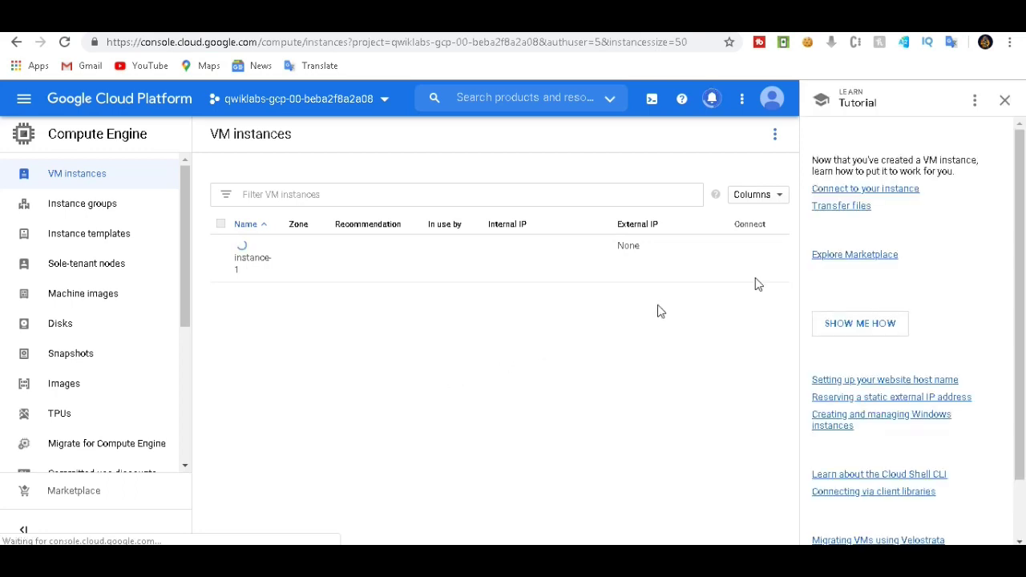
click(1004, 103)
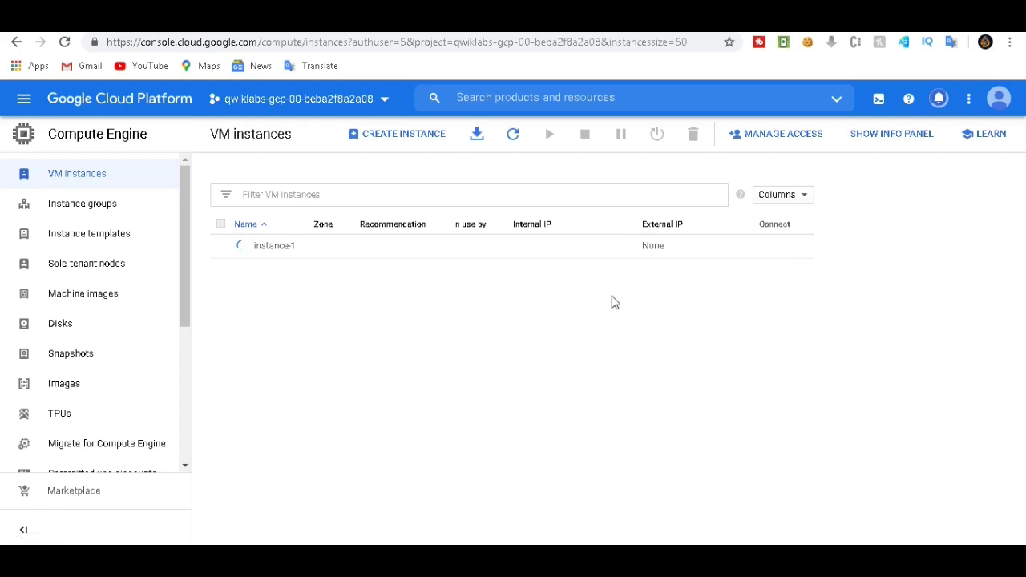
click(938, 99)
click(685, 382)
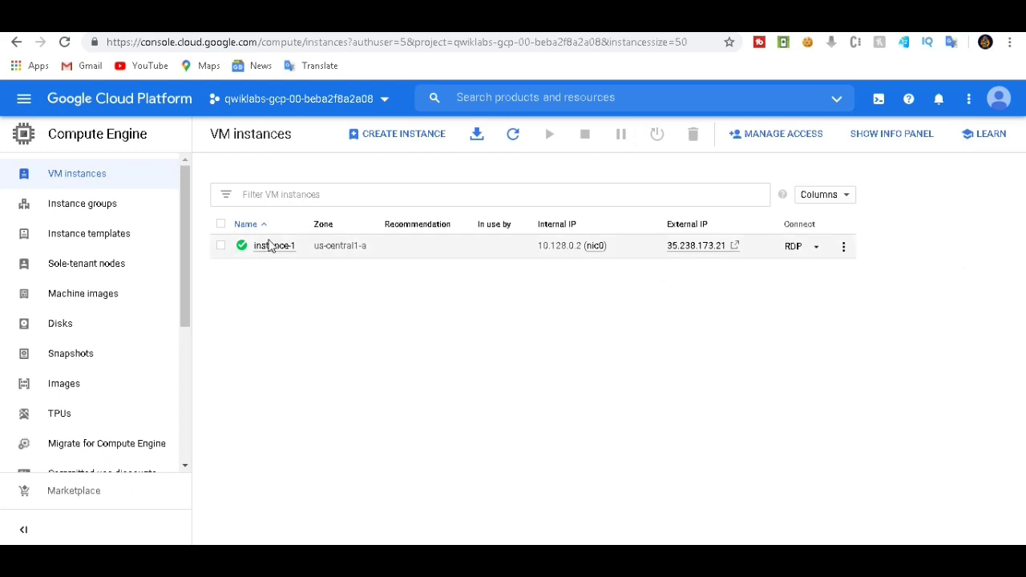
Step: Generate a new Windows password on instance-1 for the username wearegyani
click(817, 249)
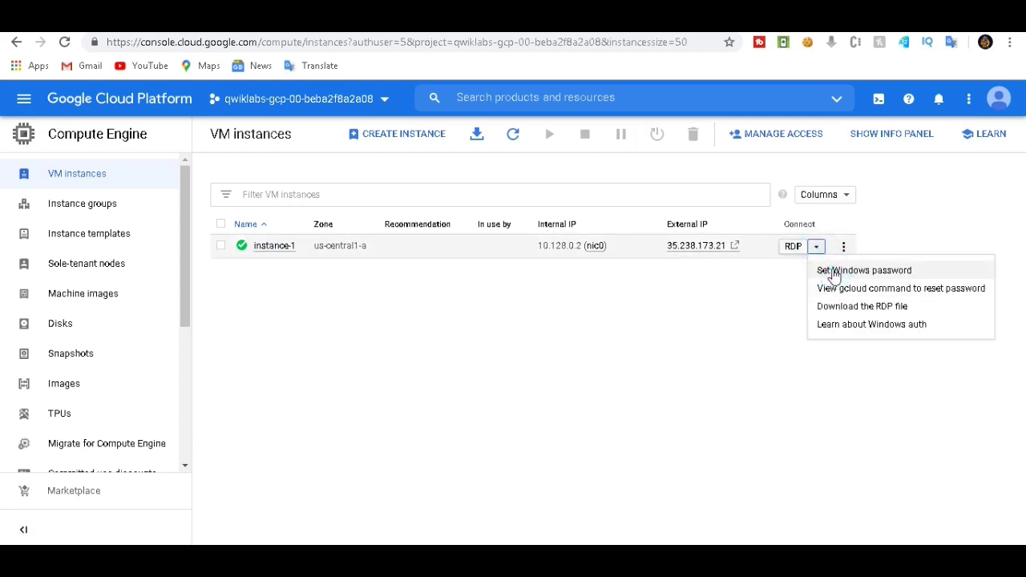
click(834, 274)
double_click(475, 355)
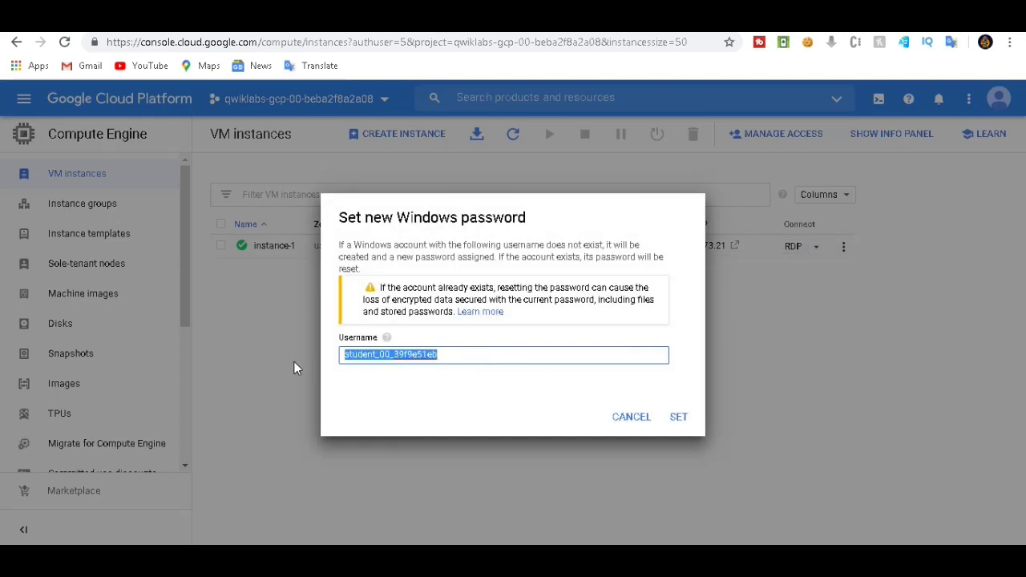
text(wearegyani)
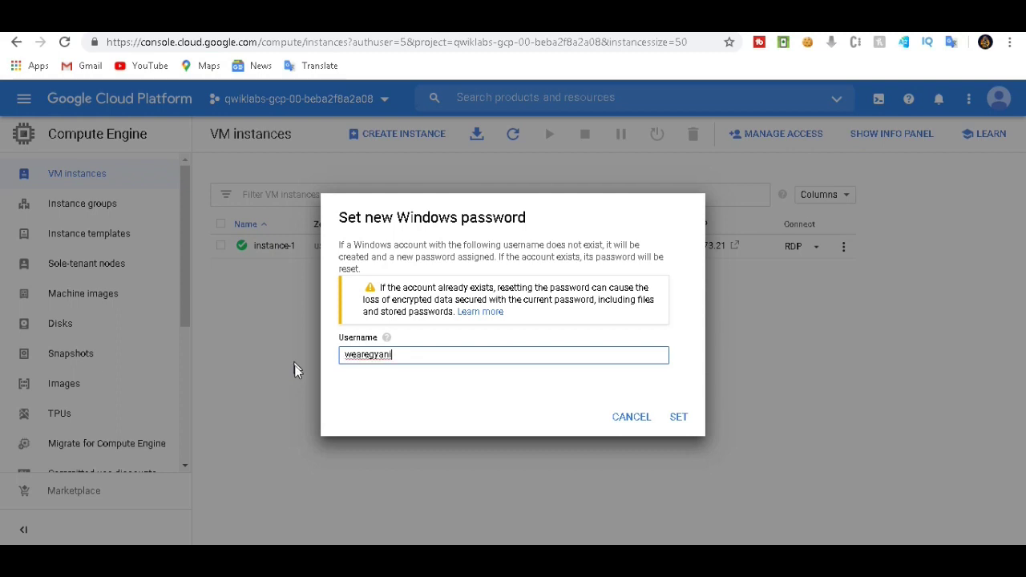
click(675, 423)
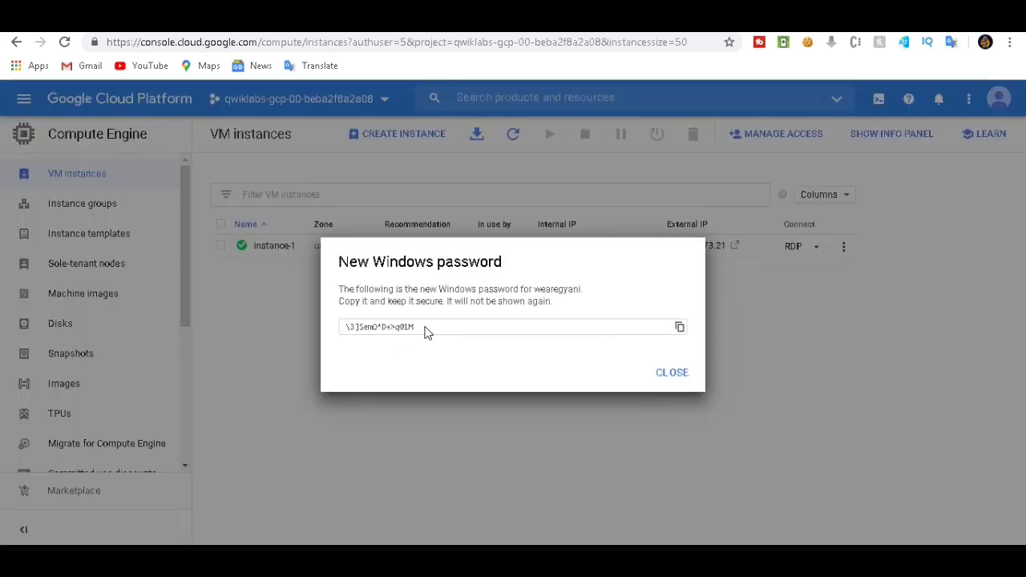
Step: Copy the newly generated Windows password and close its dialog
drag(427, 330, 343, 338)
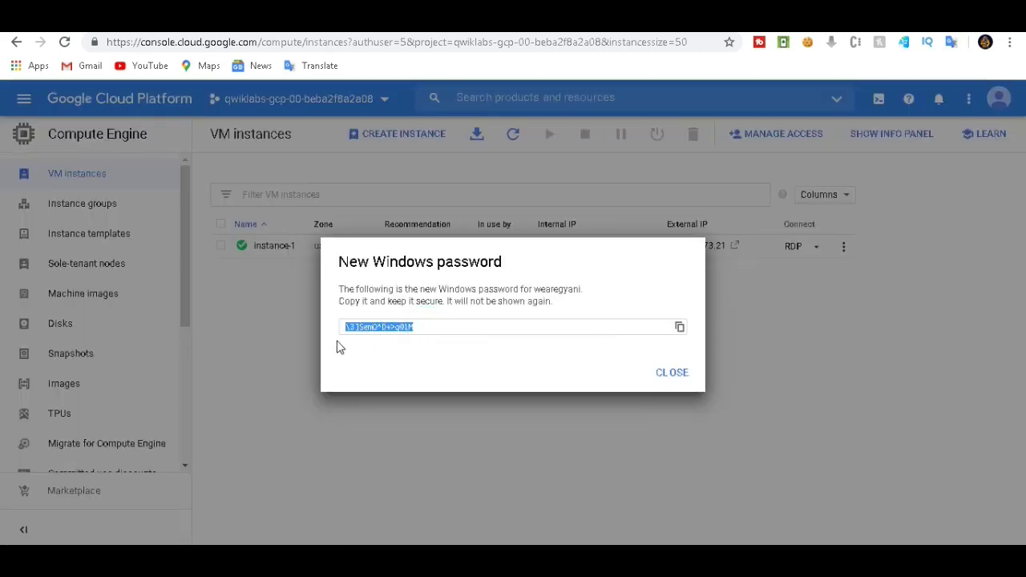
click(680, 328)
click(672, 380)
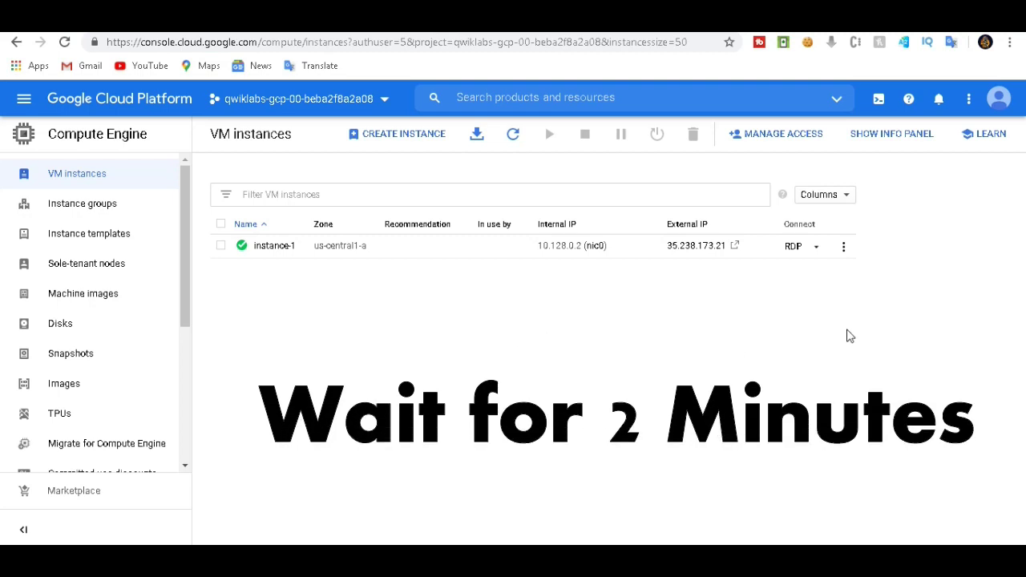
Step: Download the RDP file for instance-1 and open it in Remote Desktop Connection
click(817, 248)
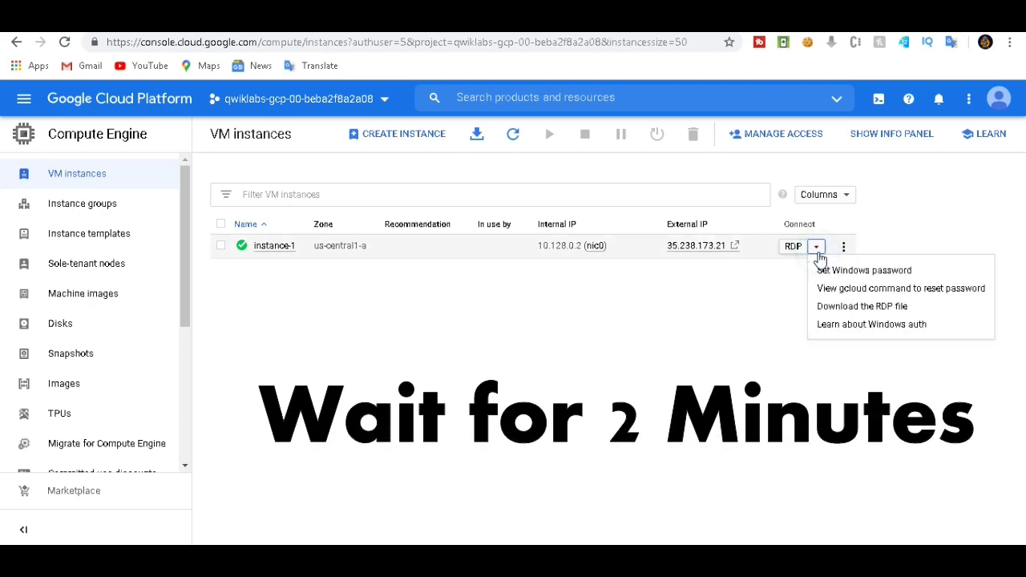
click(829, 311)
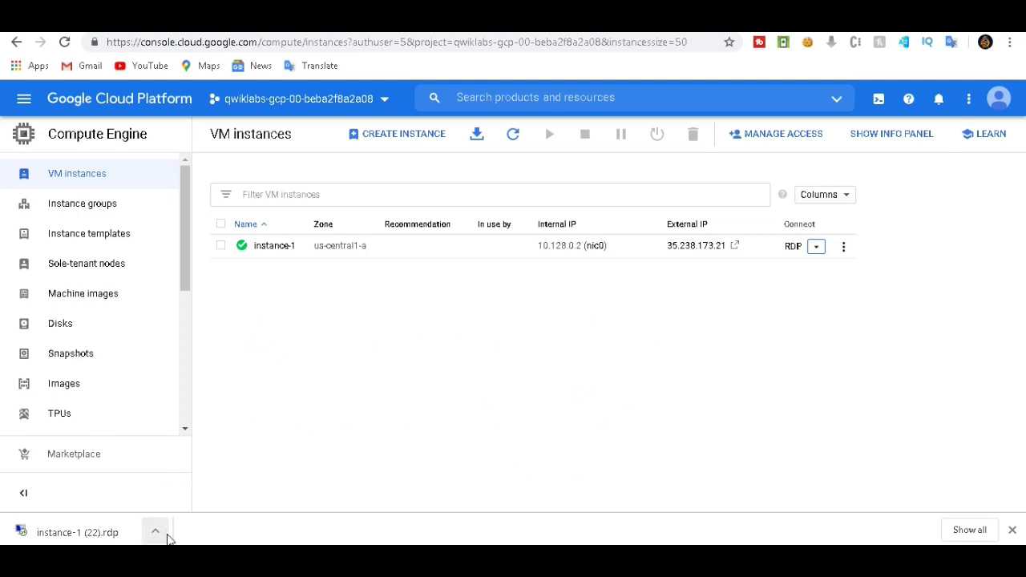
click(72, 535)
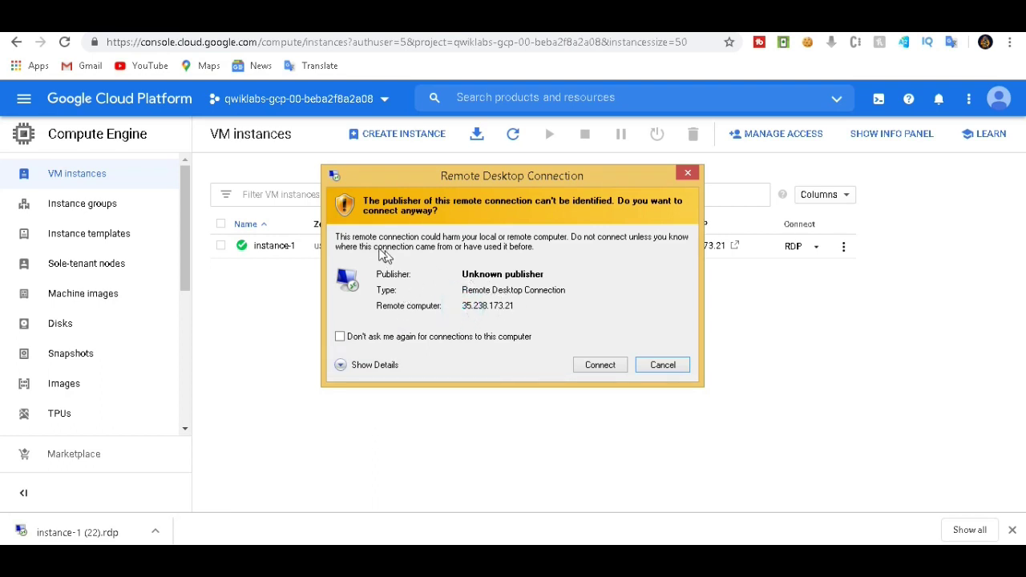
Step: Show the connection details, turn off future prompts for this computer and connect with clipboard and printers allowed
click(340, 364)
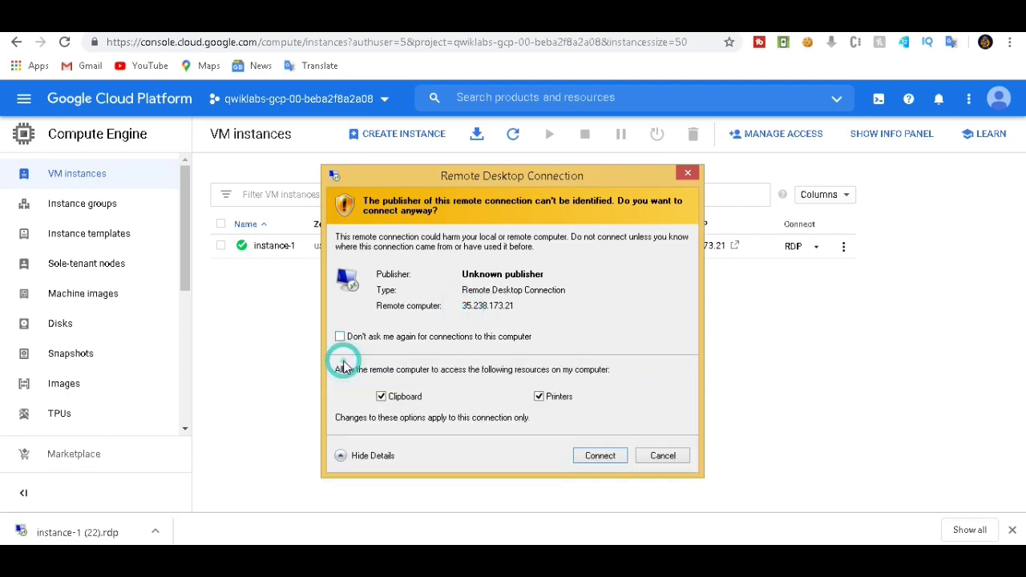
click(340, 337)
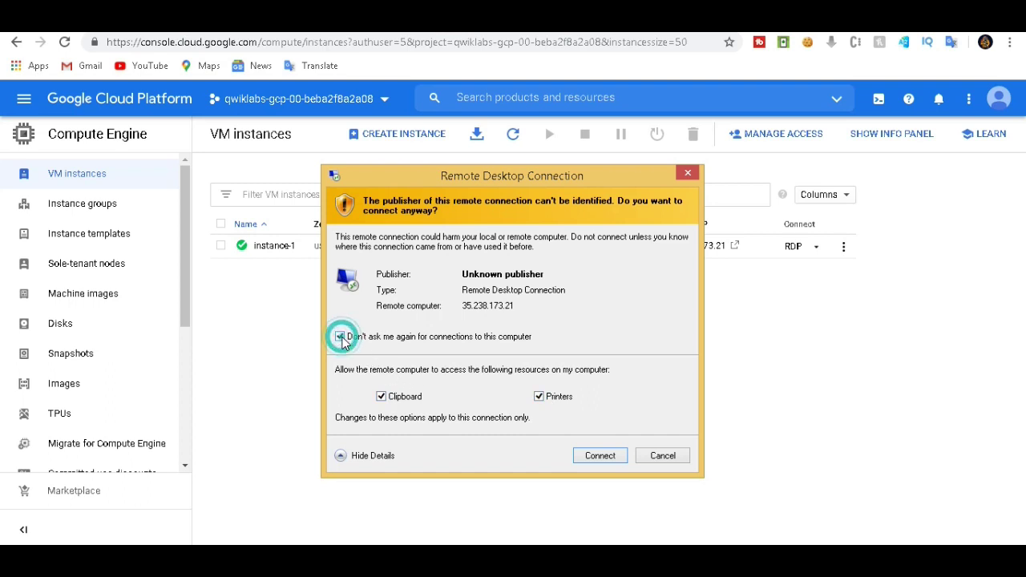
click(597, 456)
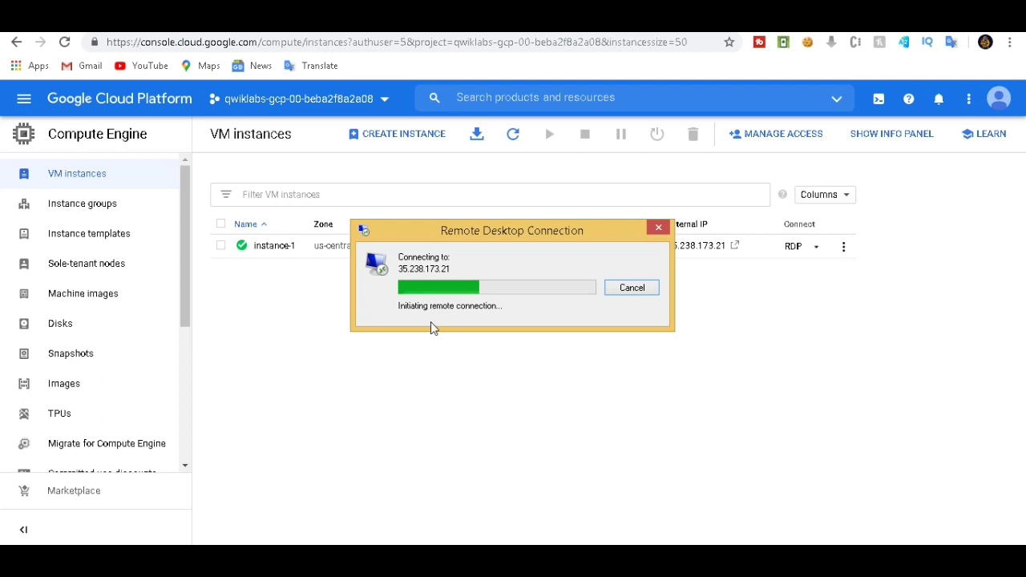